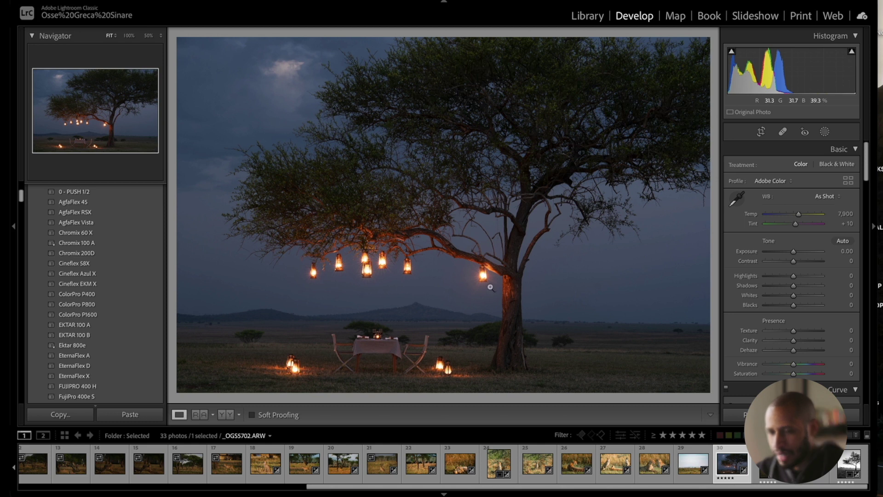
Step: Push HSL Blue saturation up to about +82, then settle it back at +14
scroll(796, 266, down, 10)
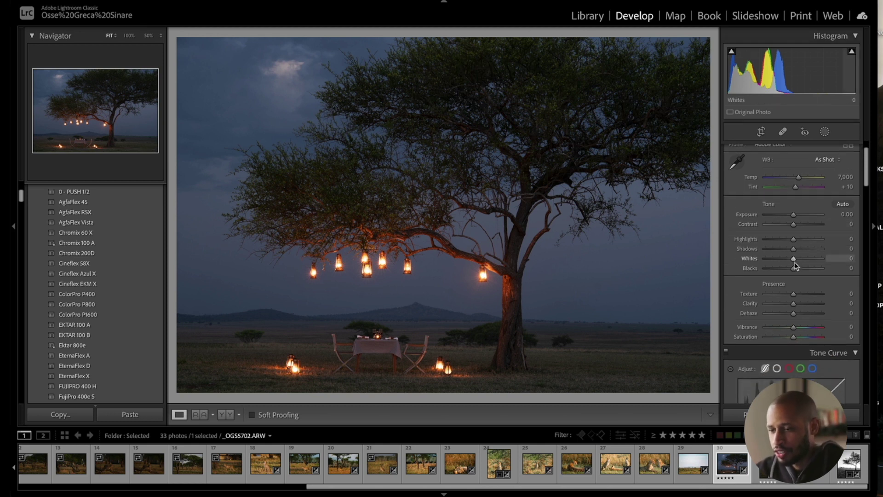
scroll(798, 268, down, 1)
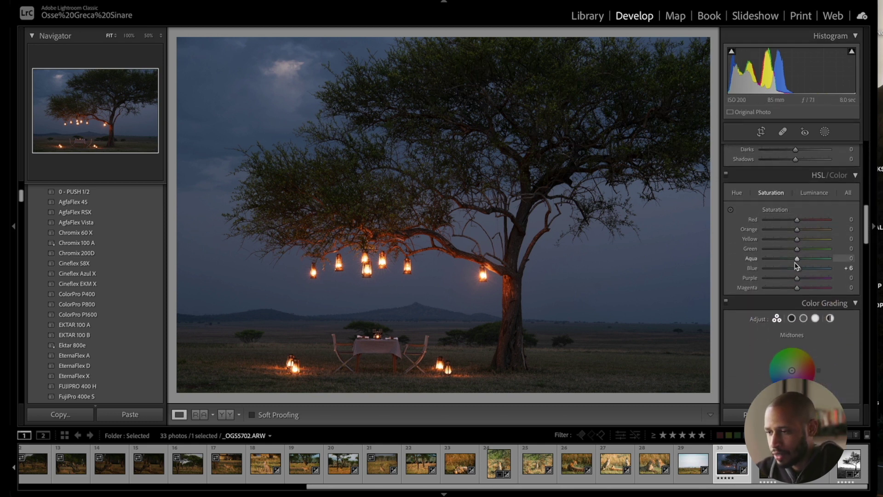
drag(799, 270, 820, 269)
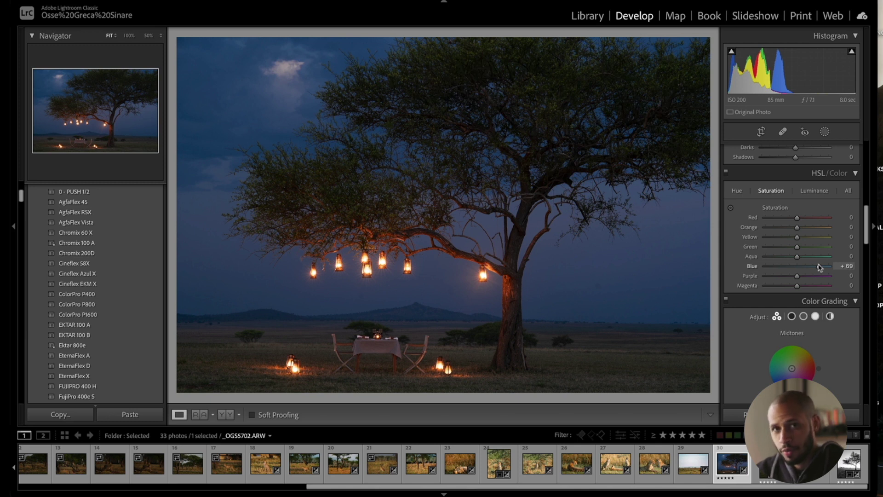
drag(819, 268, 798, 271)
scroll(799, 270, up, 10)
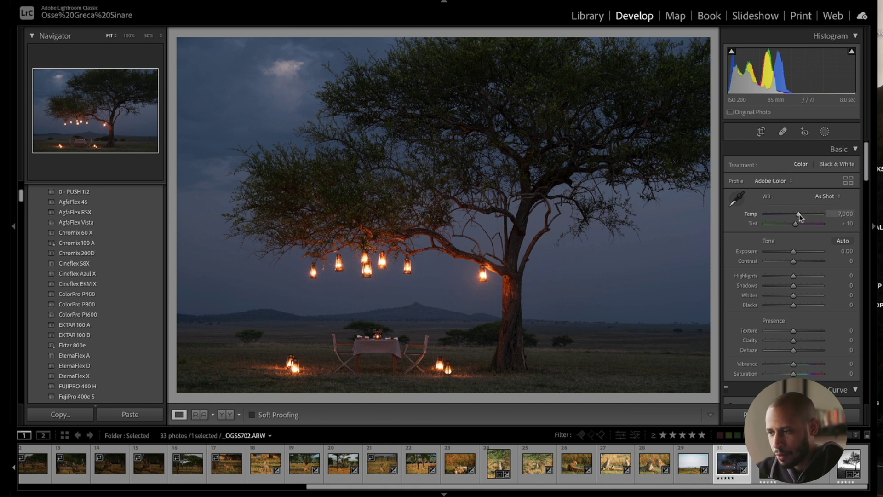
drag(799, 215, 790, 217)
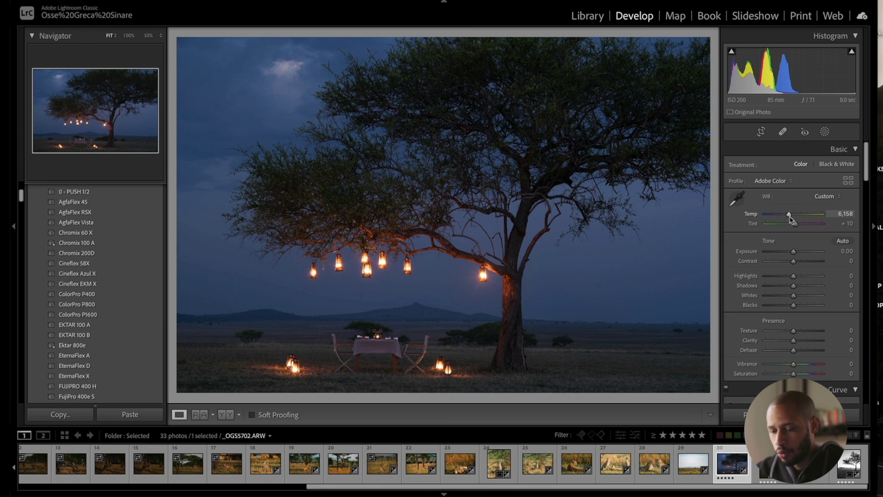
key(ctrl+z)
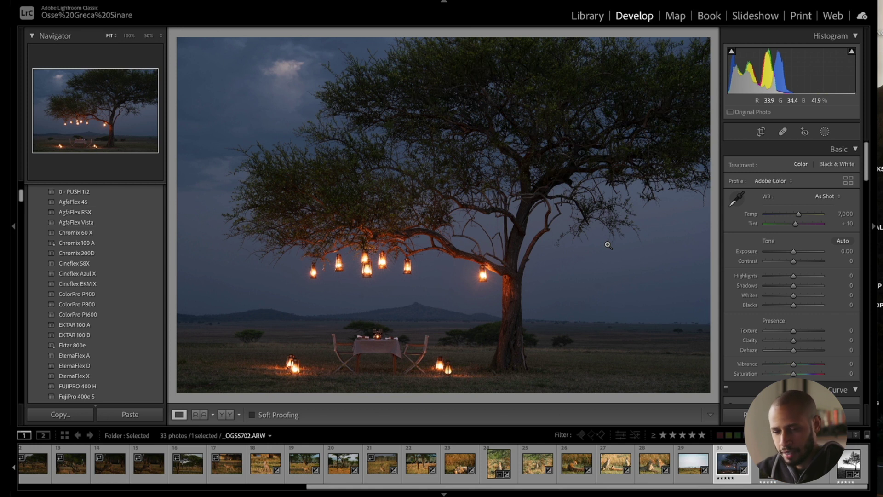
Step: Open the Masking tools, try a Color Range mask sampled on the sky, then undo it
click(825, 132)
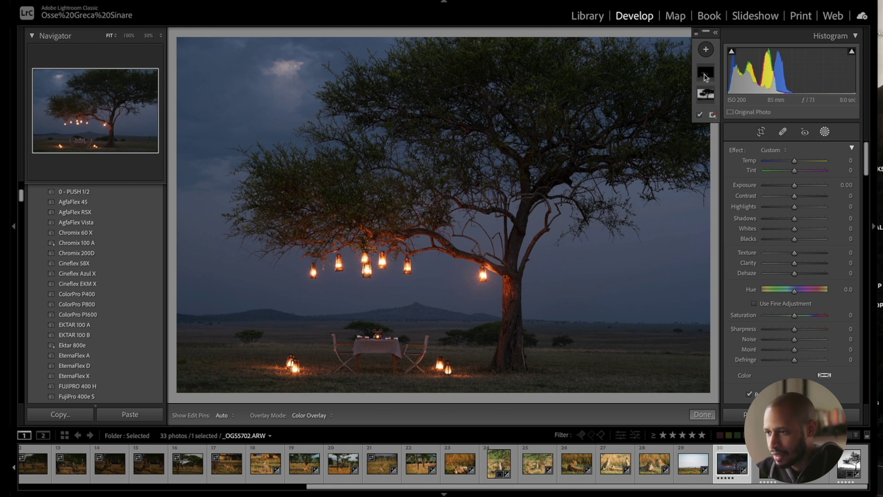
key(shift+j)
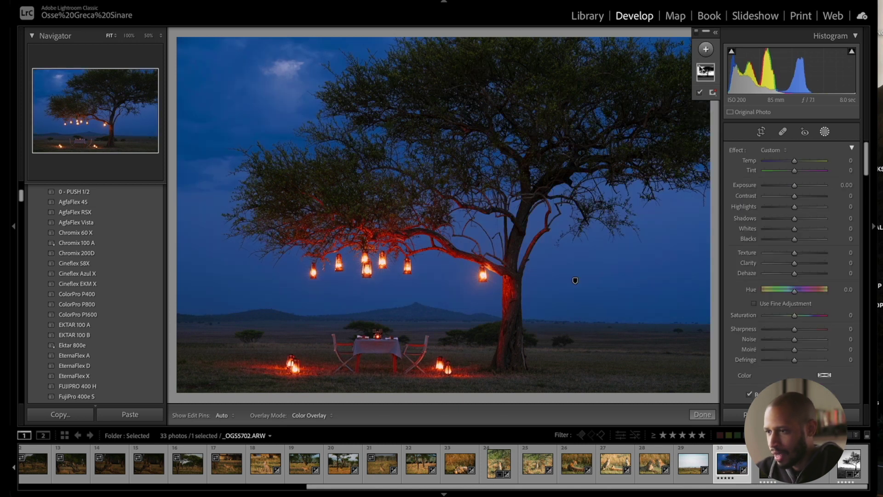
click(574, 280)
key(ctrl+z)
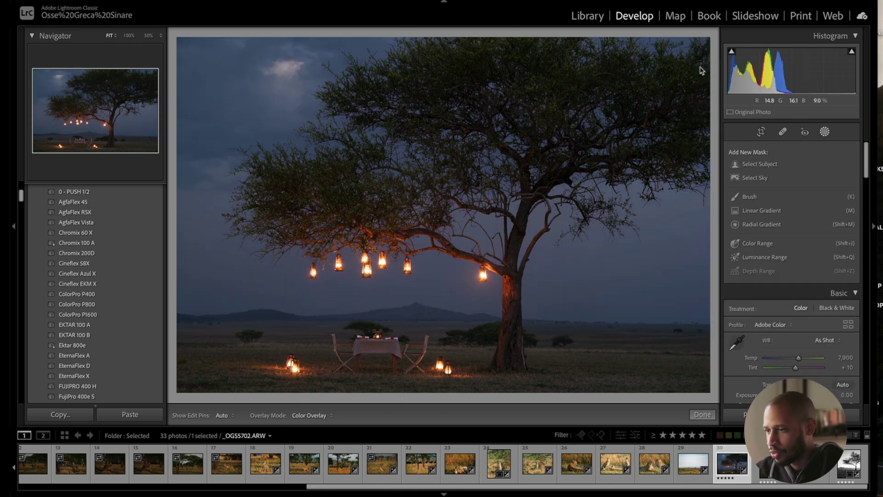
Step: Create a Color Range mask sampled from the sky and cool its Temp to −45
click(757, 244)
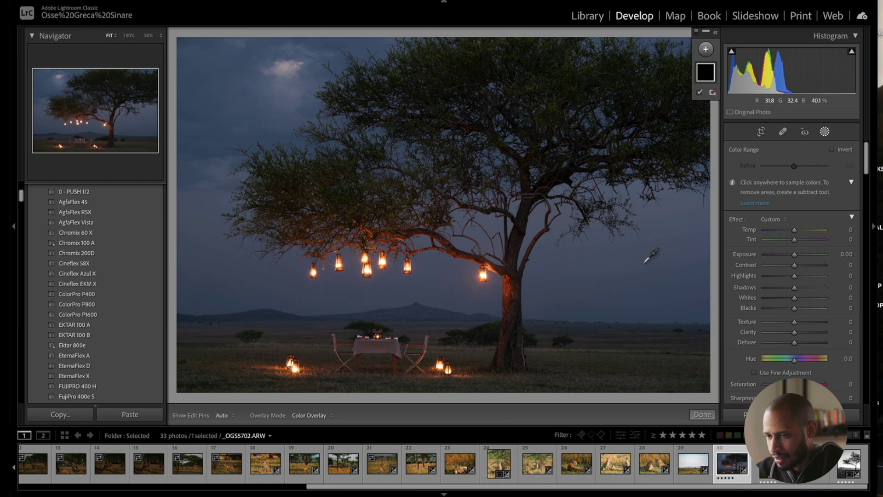
click(640, 266)
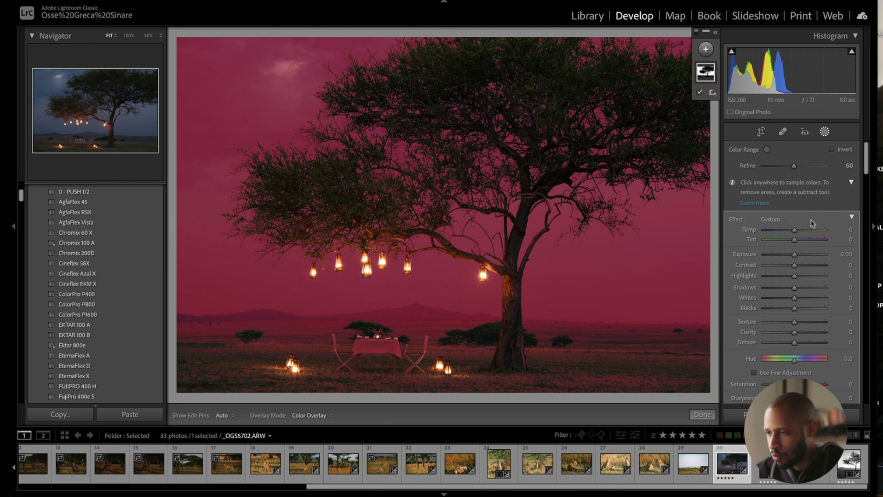
drag(796, 234, 781, 235)
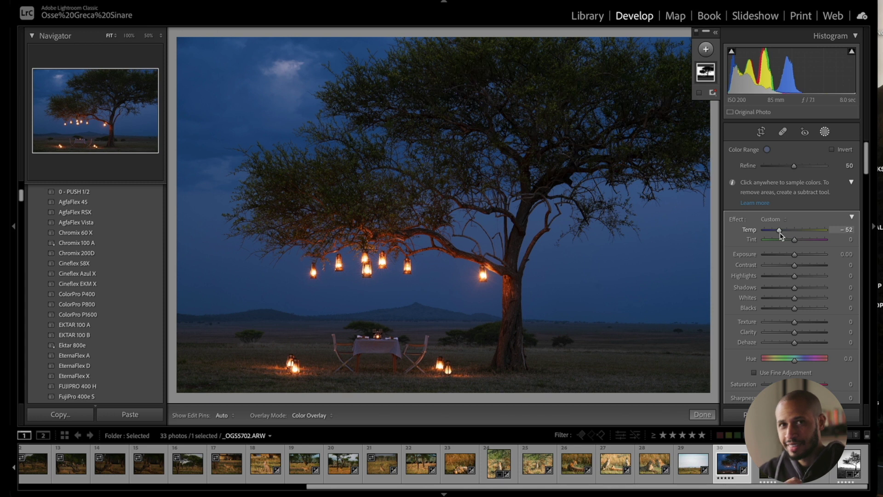
drag(780, 236, 782, 235)
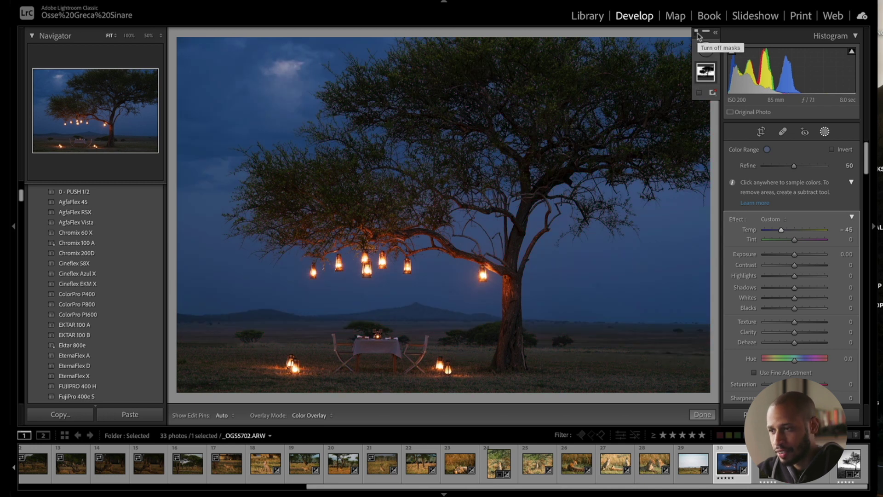
Step: Hide the mask overlay, raise HSL Blue saturation to +70, then disable HSL to compare
click(698, 36)
scroll(778, 339, down, 5)
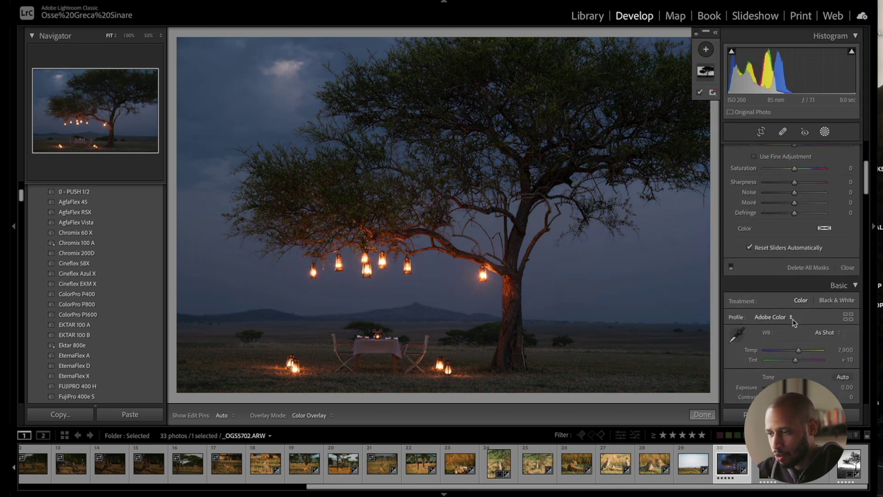
scroll(782, 325, down, 10)
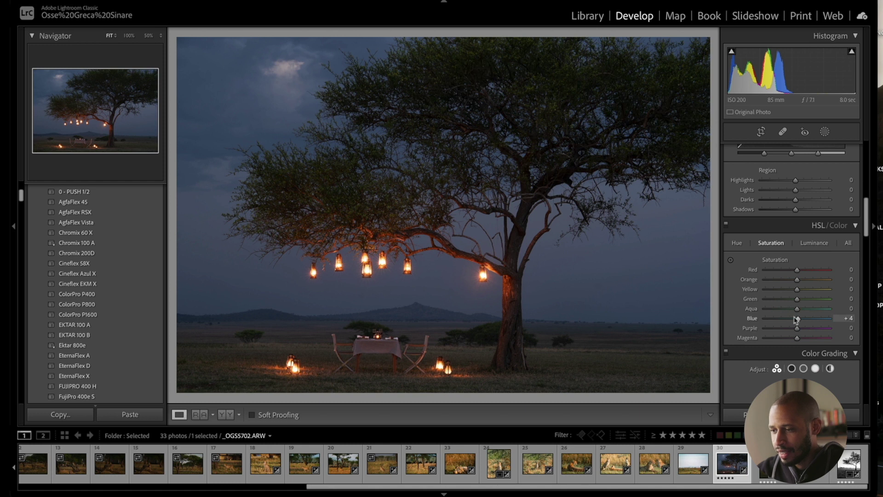
drag(798, 321, 819, 320)
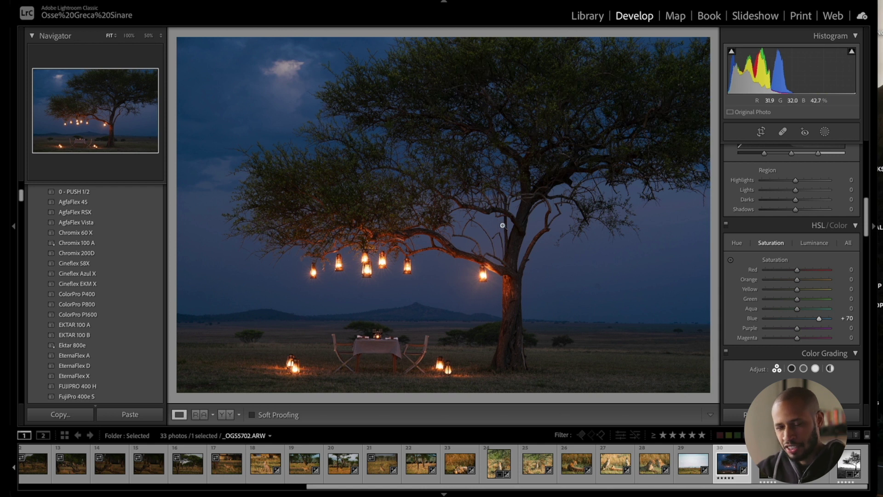
click(727, 224)
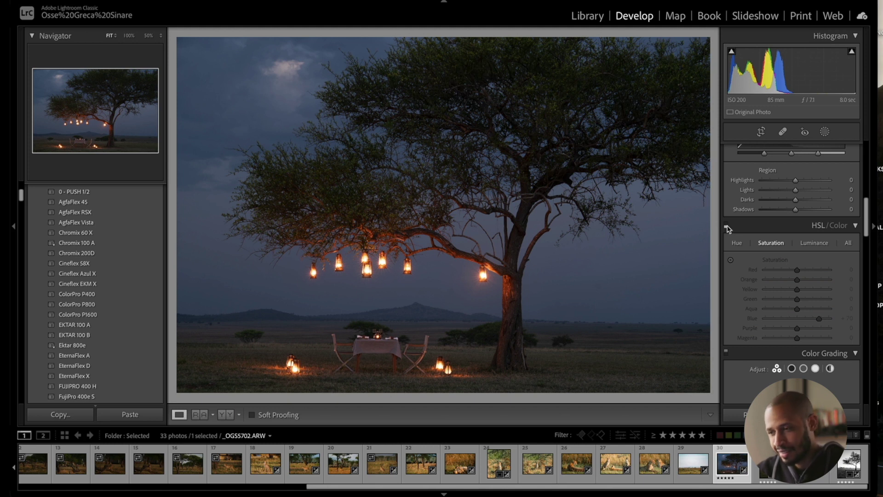
scroll(740, 190, up, 5)
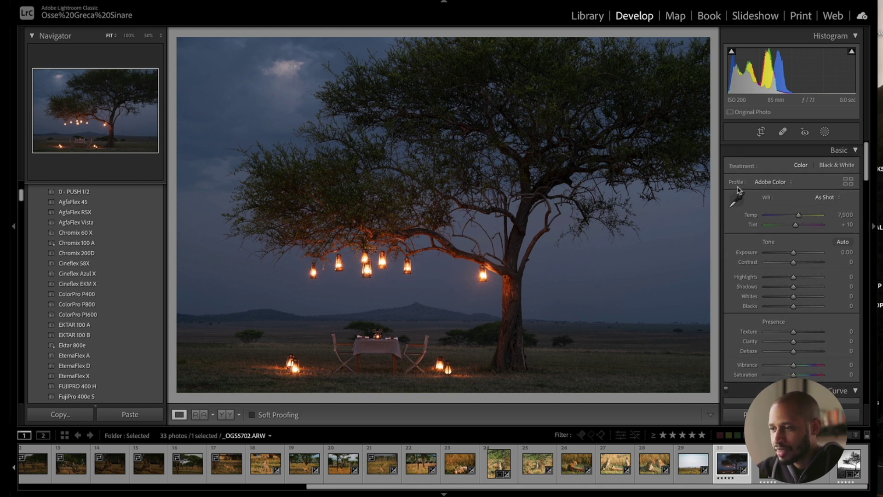
Step: Cool the sky Color Range mask to Temp −53, toggle it off, and show the 11:42:13 snapshot
click(824, 132)
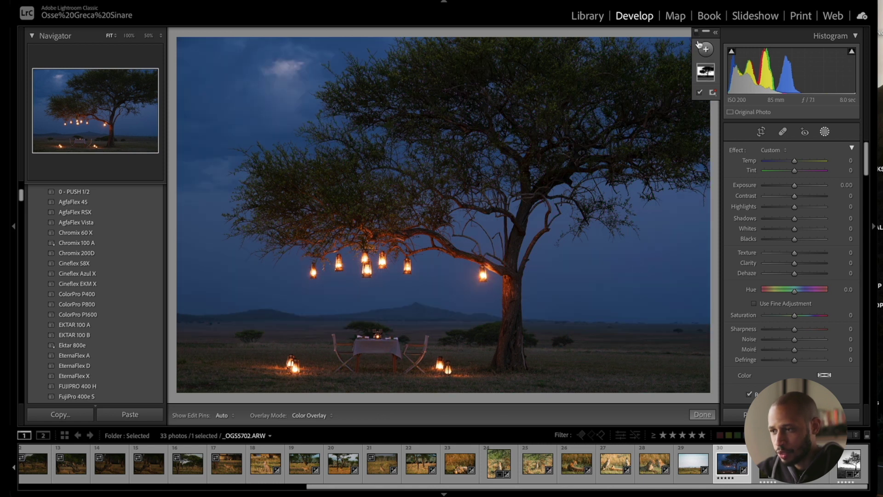
click(705, 73)
drag(781, 229, 777, 230)
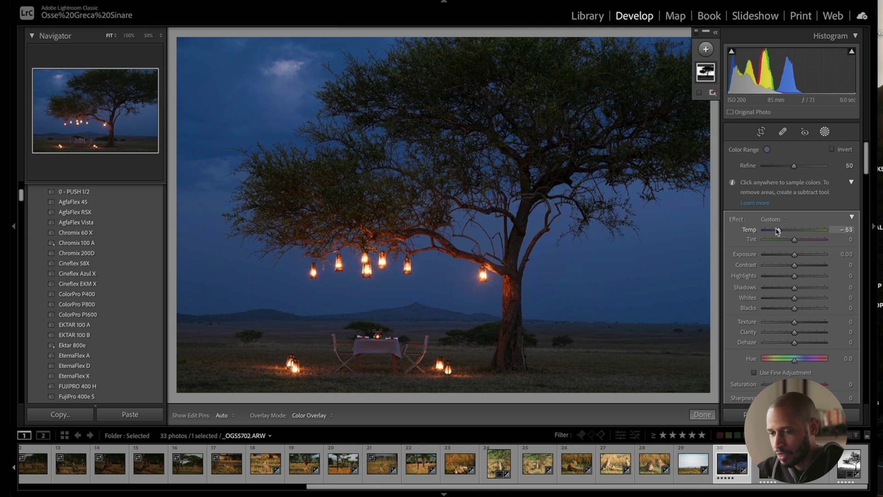
click(696, 33)
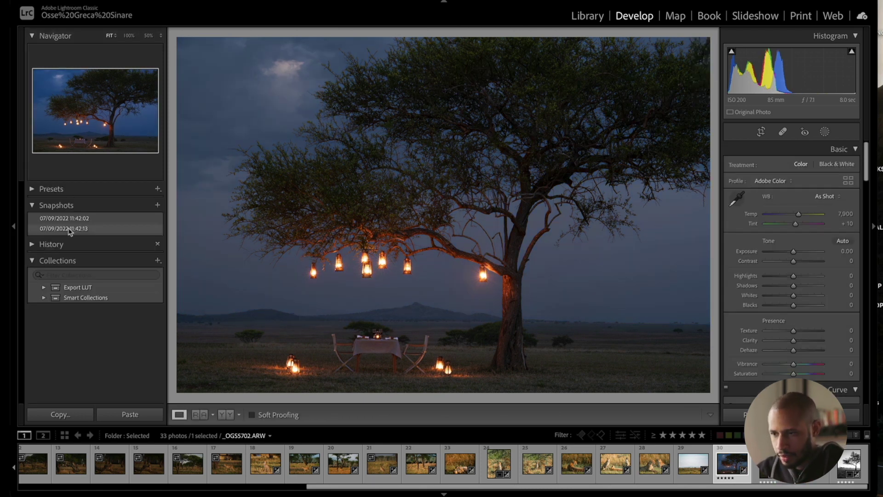
click(69, 229)
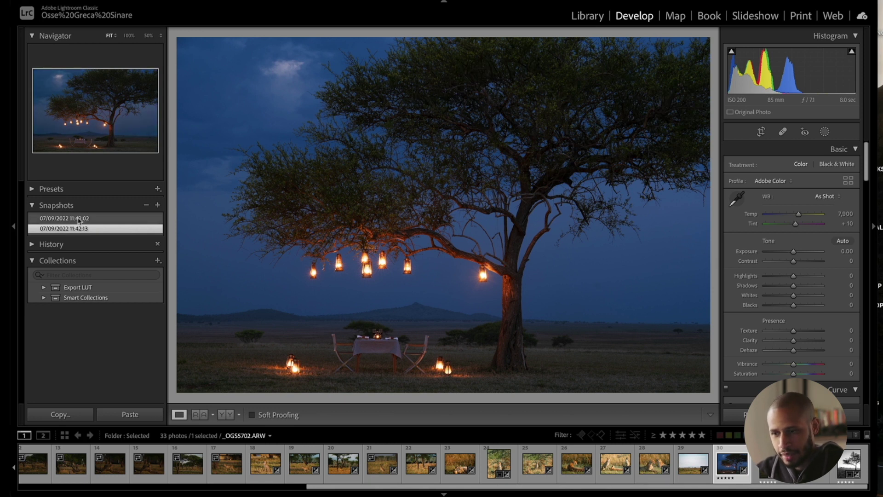
click(79, 219)
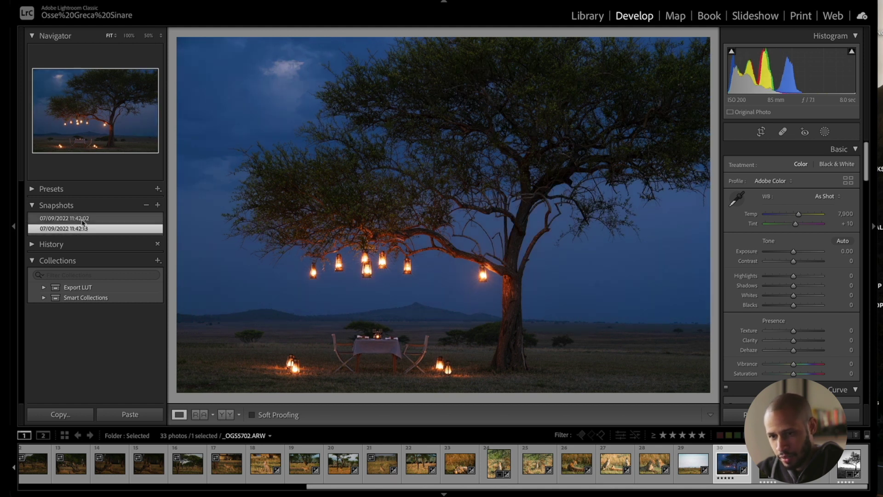
click(85, 219)
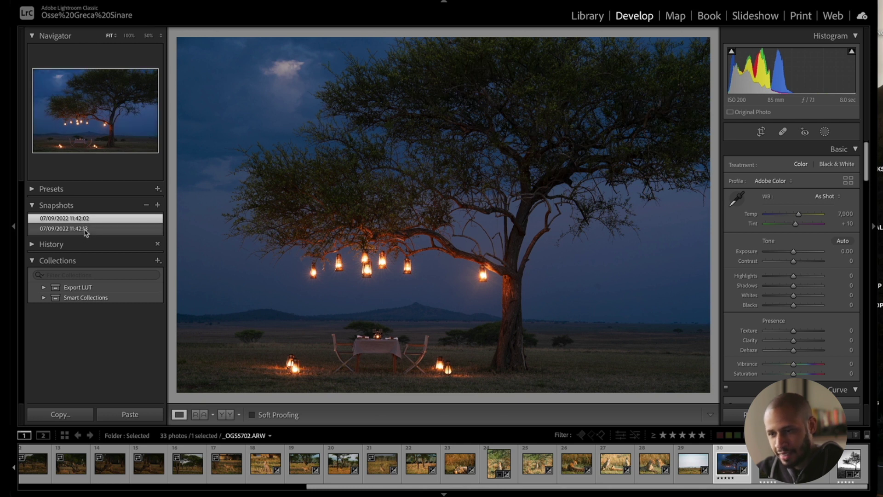
click(85, 228)
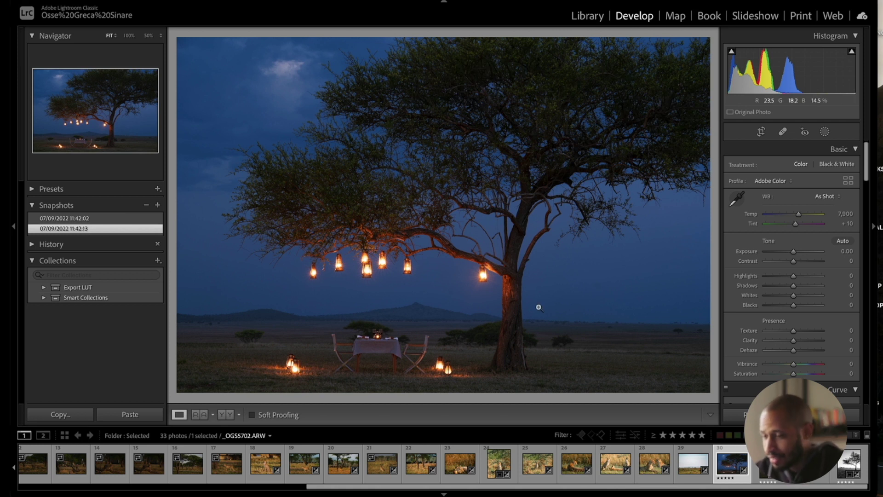
Step: Add a new Color Range mask sampled from the lantern glow
click(825, 132)
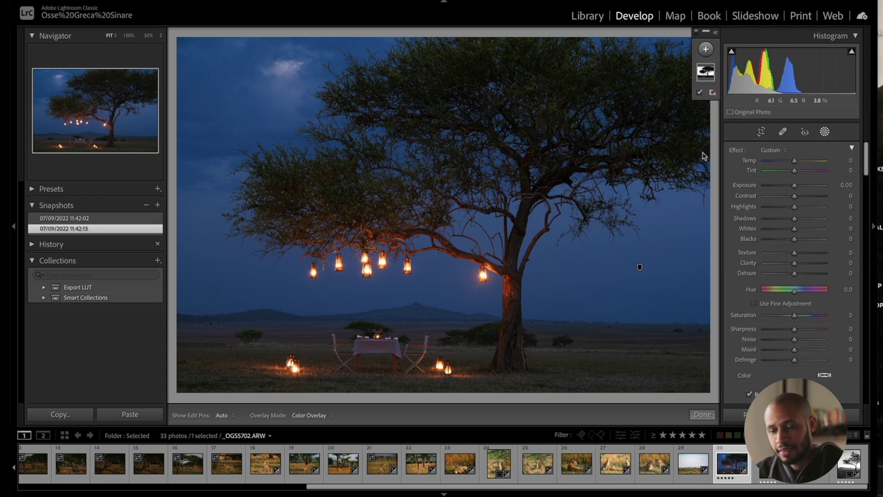
click(705, 49)
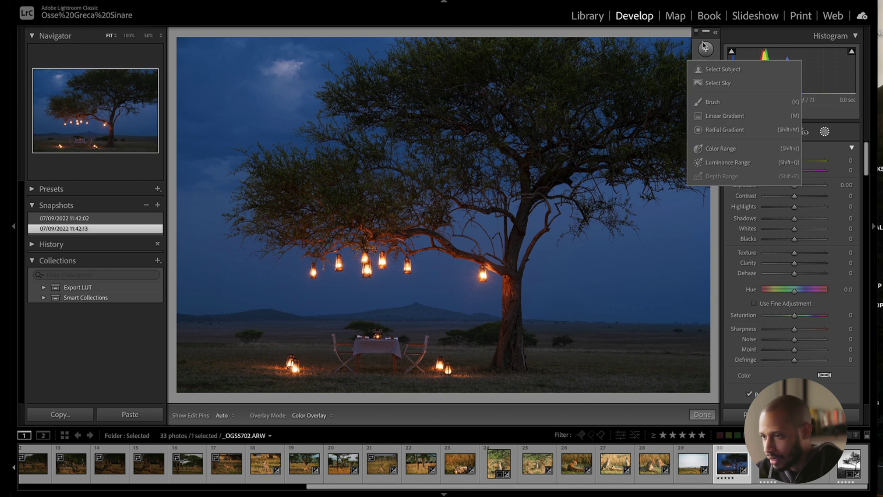
click(718, 149)
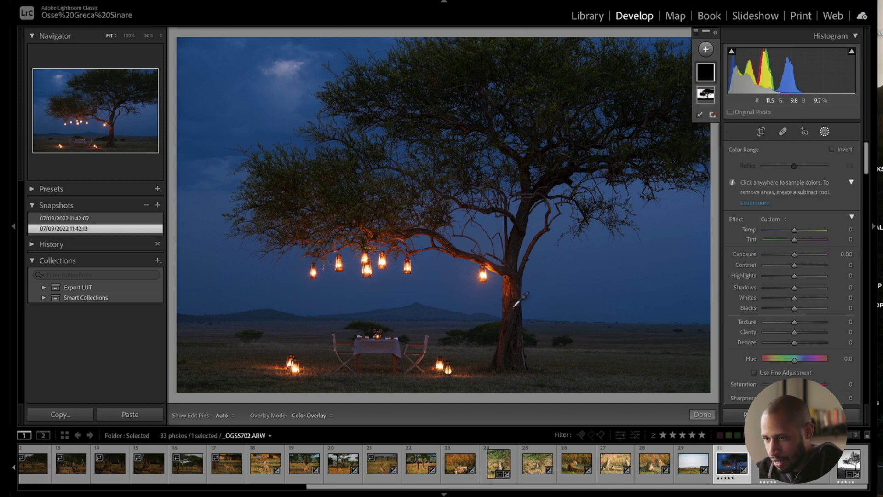
click(507, 289)
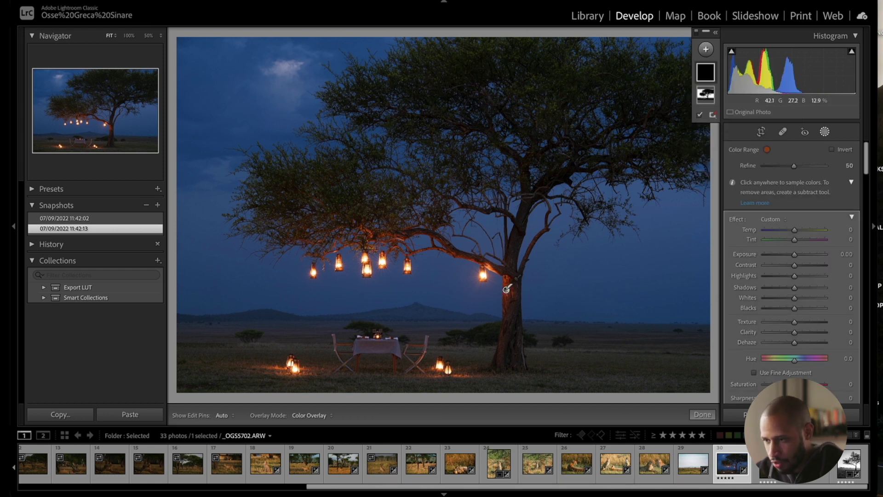
Step: Set the lantern mask to Temp 65 and Saturation 82, keeping Hue reset to 0
drag(794, 230, 809, 231)
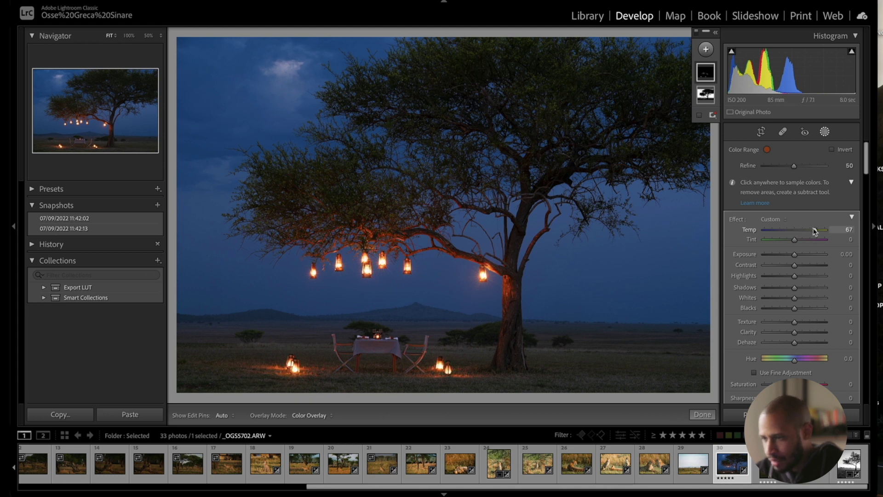
drag(794, 384, 802, 384)
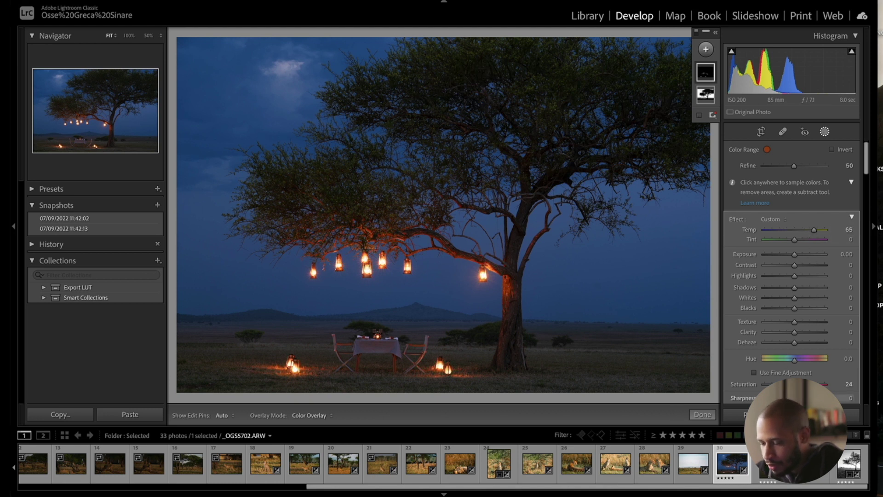
scroll(804, 373, down, 1)
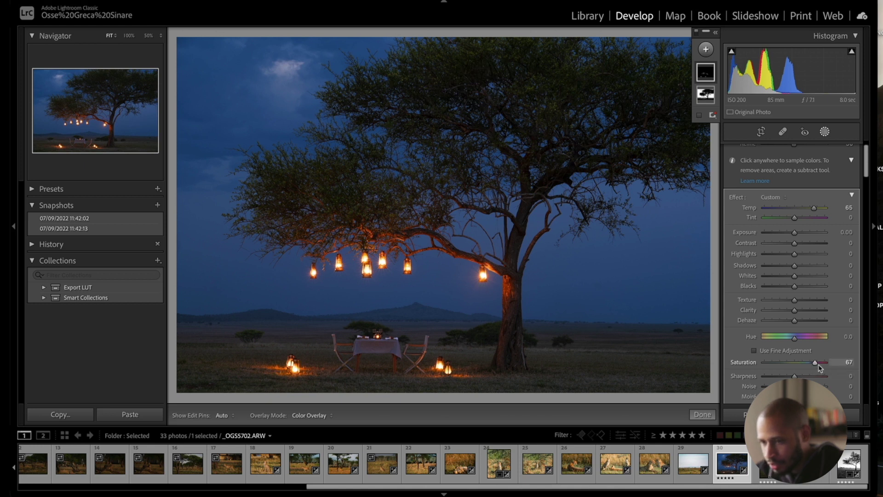
mouse_move(795, 338)
mouse_down()
mouse_move(781, 340)
mouse_move(816, 343)
mouse_move(764, 344)
mouse_move(790, 342)
mouse_up()
double_click(788, 339)
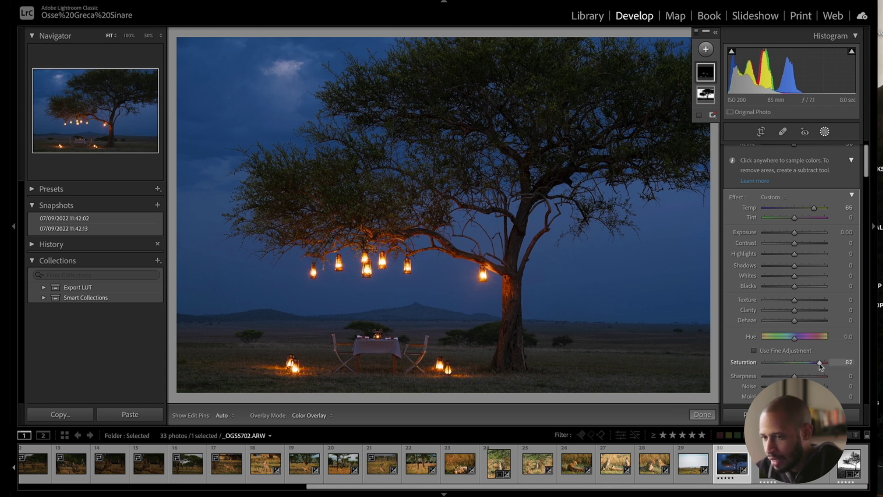
Step: Toggle the mask effects off to compare the photo without them
click(698, 34)
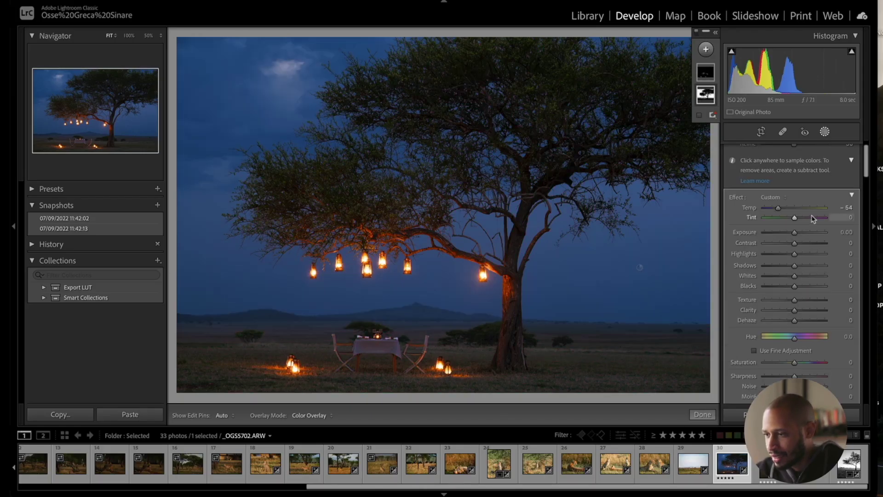
Step: Shift the sky mask's Tint toward magenta for a violet-blue sky
mouse_move(799, 221)
mouse_down()
mouse_move(820, 221)
mouse_move(781, 208)
mouse_move(814, 210)
mouse_move(787, 223)
mouse_up()
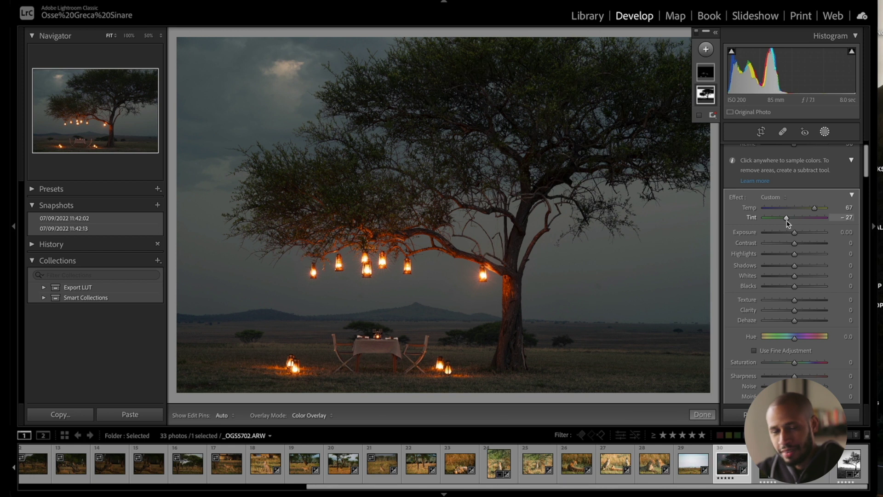